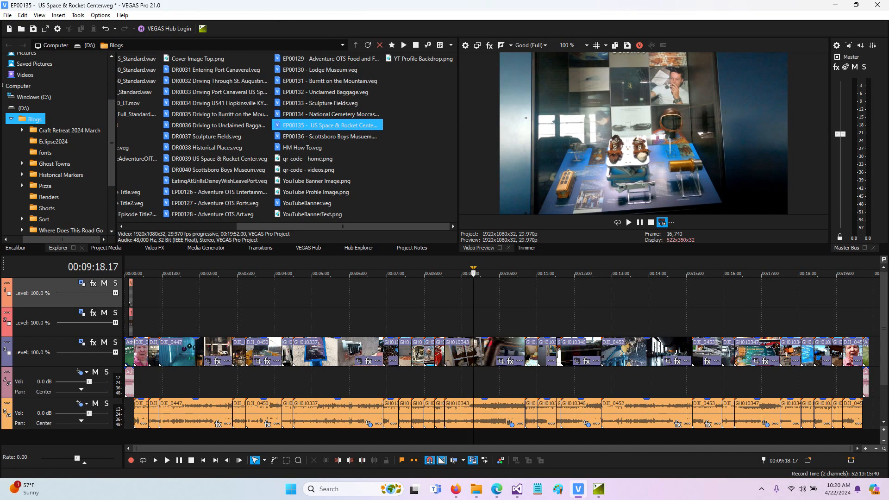
Step: Make a forward time selection on the timeline from about 00:07:49 to about 00:10:51
{"action": "left_click", "coordinate": [513, 294]}
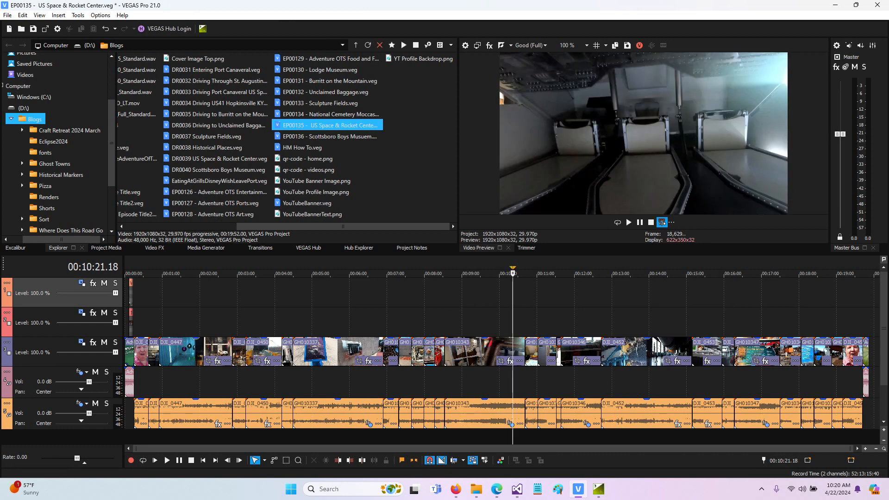
{"action": "left_click_drag", "start_coordinate": [411, 296], "coordinate": [556, 297]}
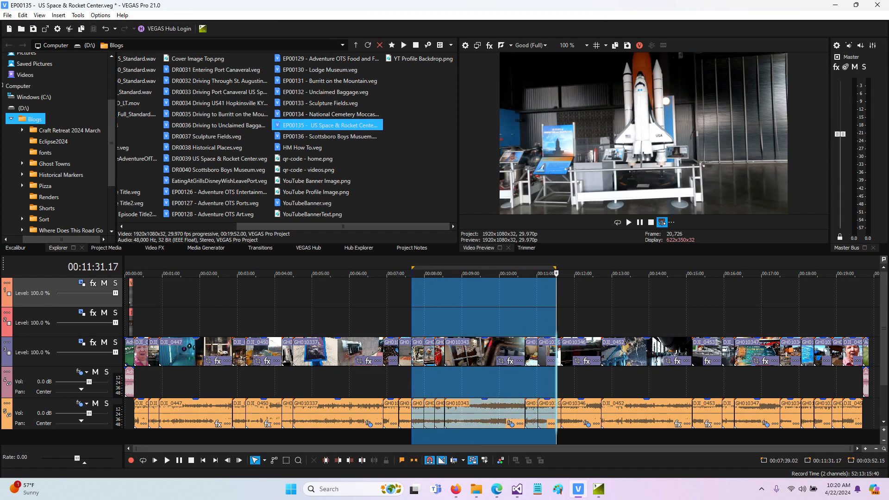
{"action": "left_click_drag", "start_coordinate": [418, 296], "coordinate": [531, 296]}
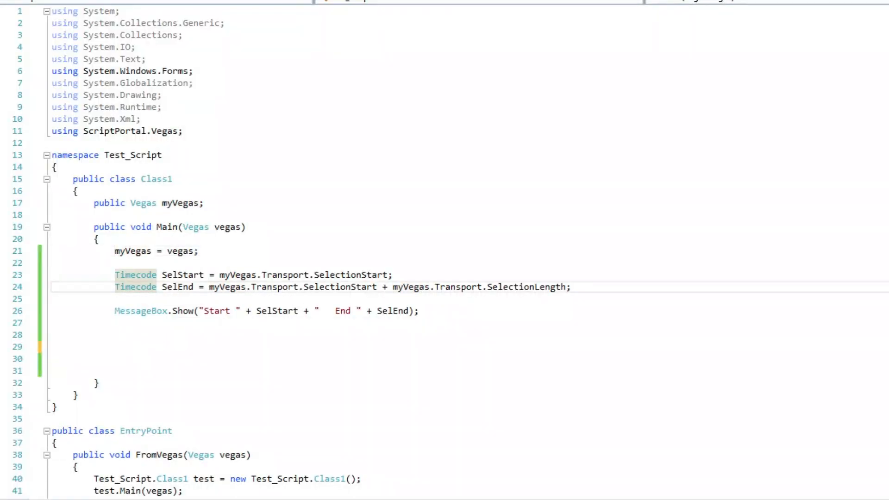
Step: Examine the script lines that define SelStart and SelEnd from myVegas.Transport and show both in a message box
{"action": "left_click_drag", "start_coordinate": [230, 275], "coordinate": [393, 275]}
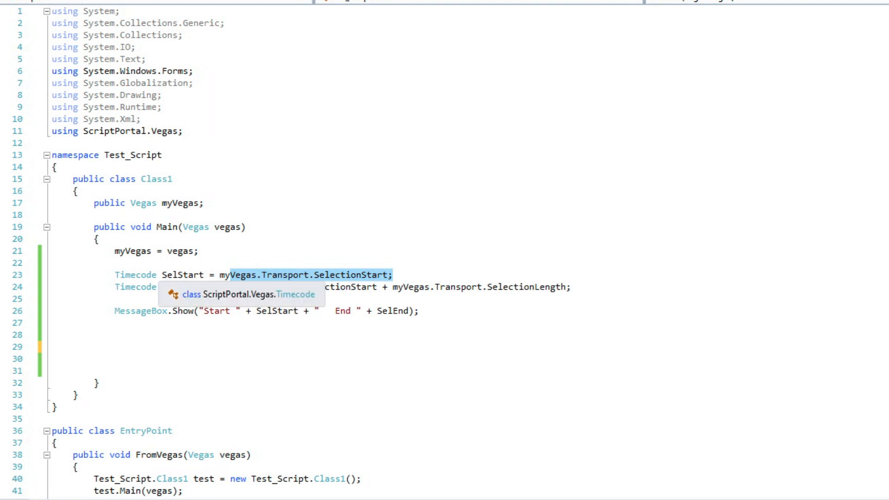
{"action": "left_click_drag", "start_coordinate": [115, 275], "coordinate": [393, 275]}
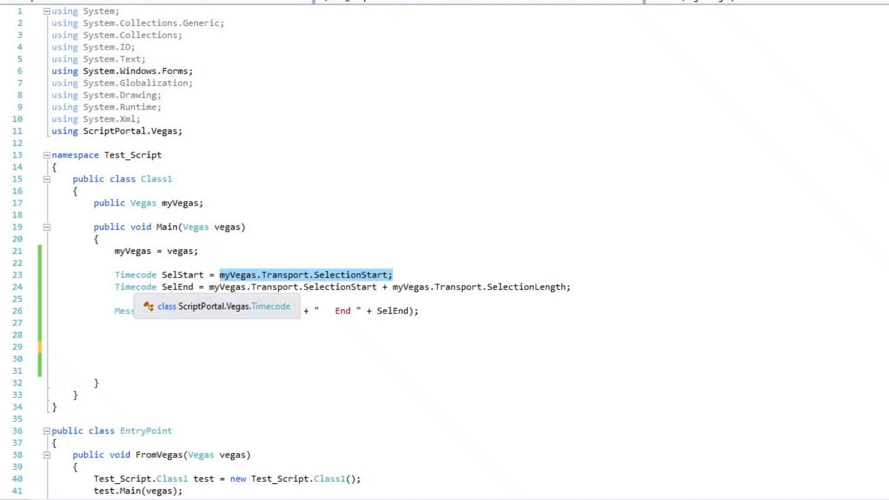
{"action": "left_click_drag", "start_coordinate": [115, 287], "coordinate": [193, 287]}
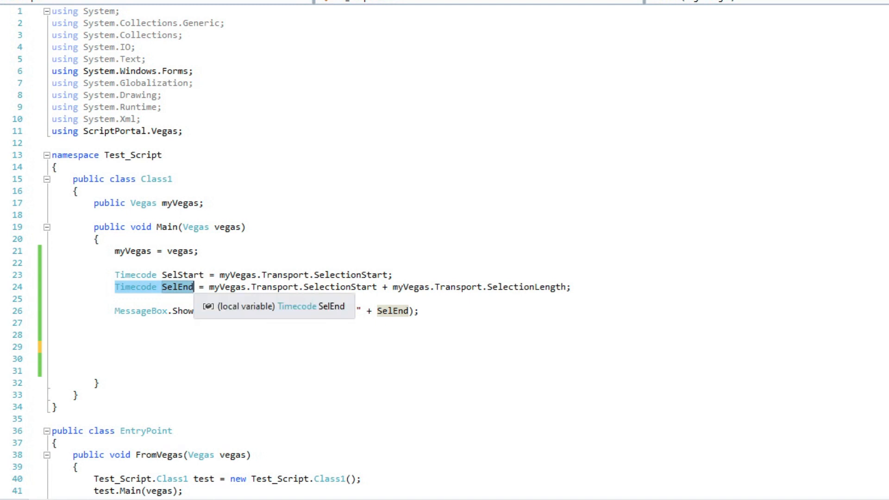
{"action": "double_click", "coordinate": [186, 288]}
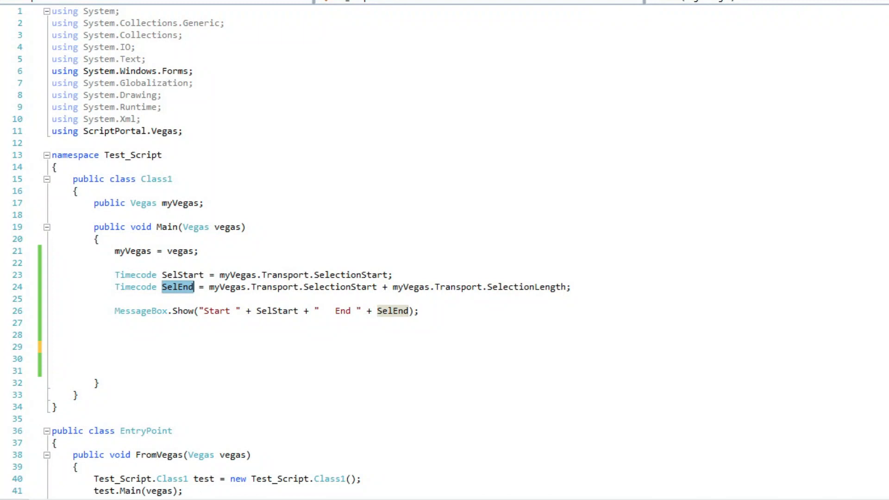
{"action": "left_click_drag", "start_coordinate": [209, 287], "coordinate": [572, 287]}
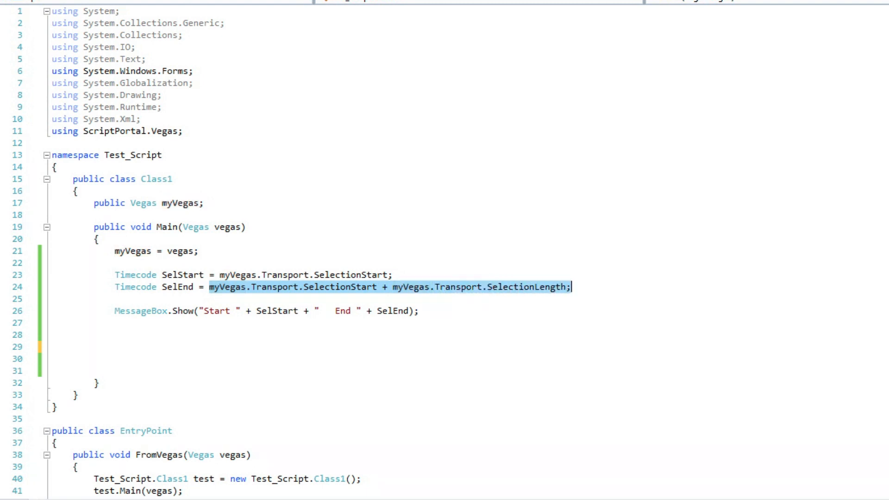
{"action": "left_click_drag", "start_coordinate": [110, 310], "coordinate": [419, 311]}
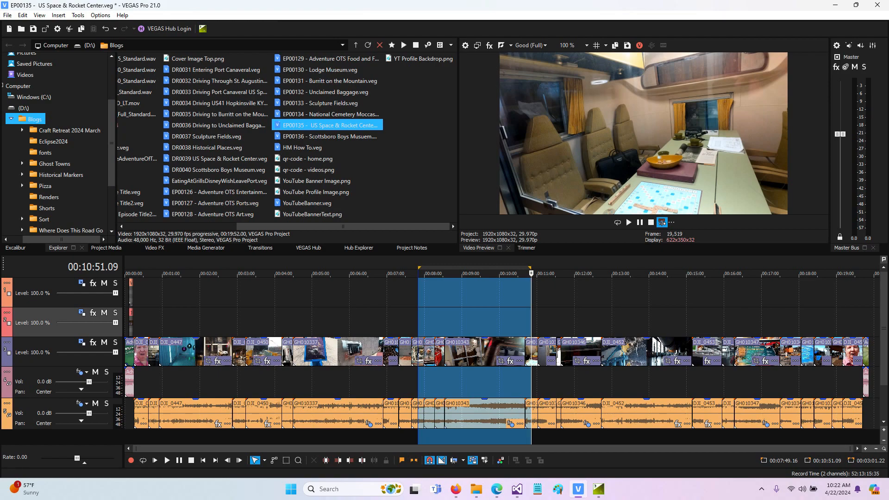
Step: Run the test script on the current time selection, move its message box clear of the timeline and dismiss it
{"action": "left_click", "coordinate": [78, 15]}
{"action": "mouse_move", "coordinate": [139, 191]}
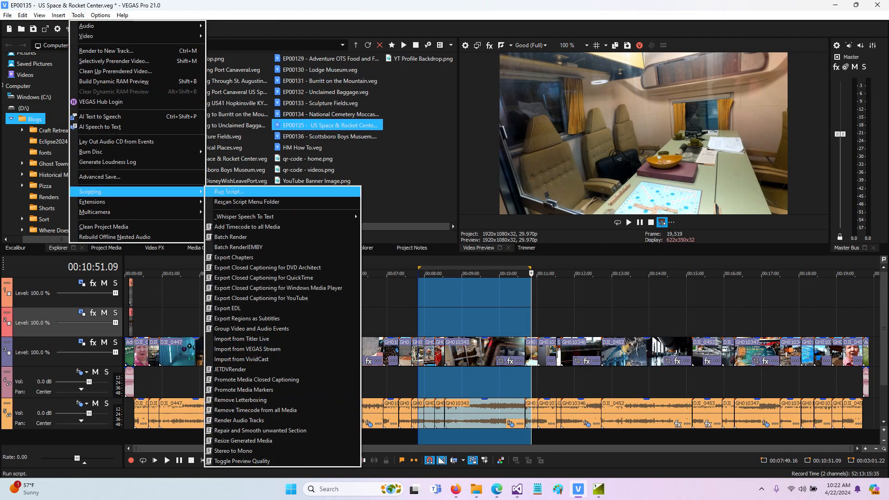
{"action": "left_click", "coordinate": [229, 192]}
{"action": "double_click", "coordinate": [199, 195]}
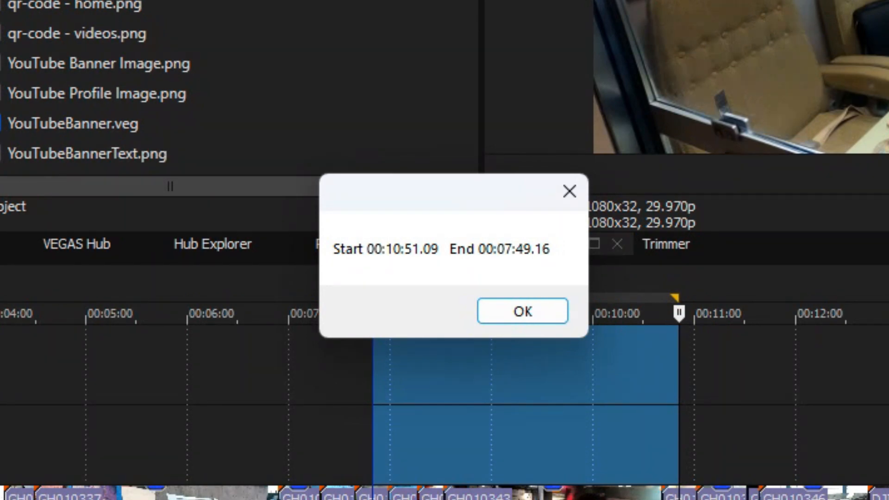
{"action": "left_click_drag", "start_coordinate": [475, 199], "coordinate": [443, 75]}
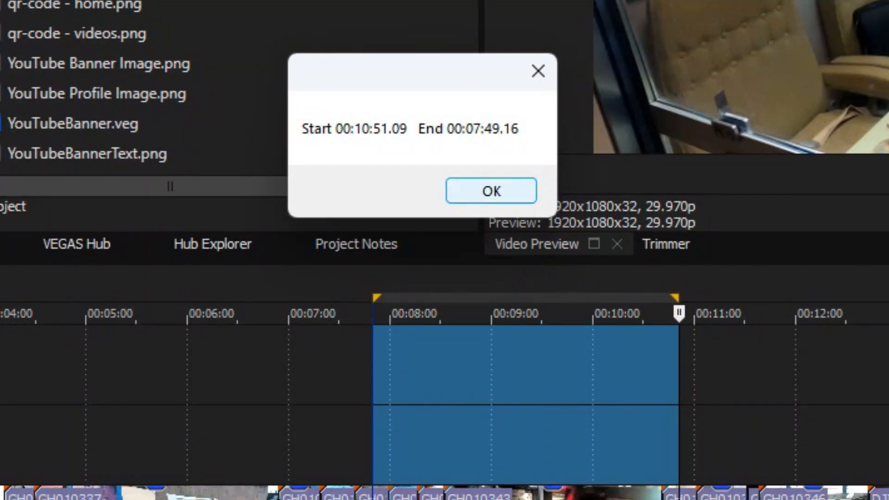
{"action": "left_click", "coordinate": [492, 191]}
Step: Redraw the time selection forward from about 00:07:49 to about 00:10:52, run the test script again and dismiss its message
{"action": "left_click_drag", "start_coordinate": [373, 365], "coordinate": [680, 366]}
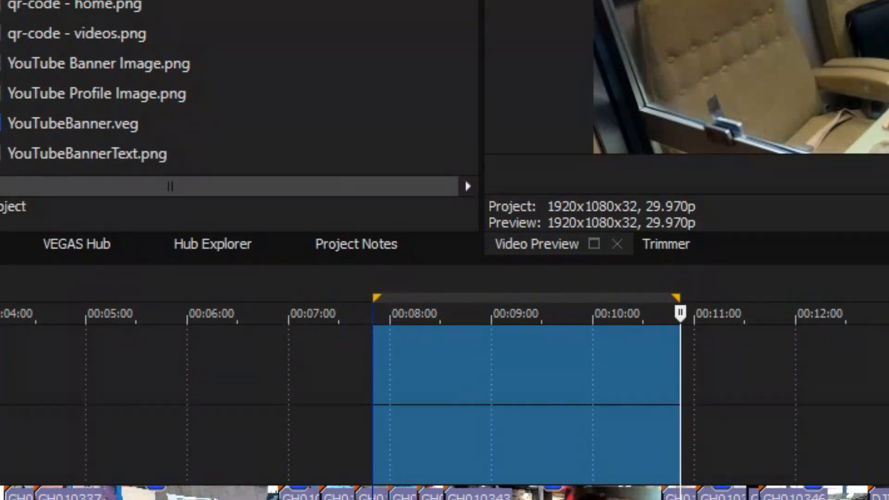
{"action": "left_click", "coordinate": [46, 92]}
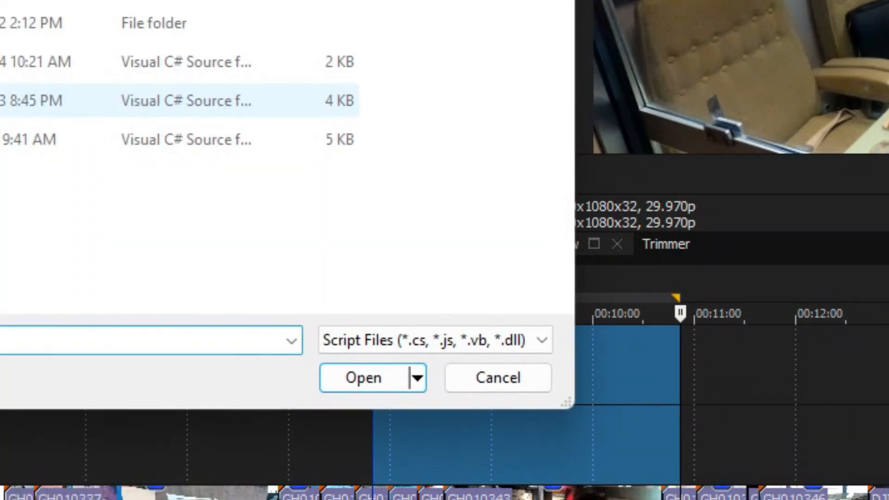
{"action": "double_click", "coordinate": [9, 62]}
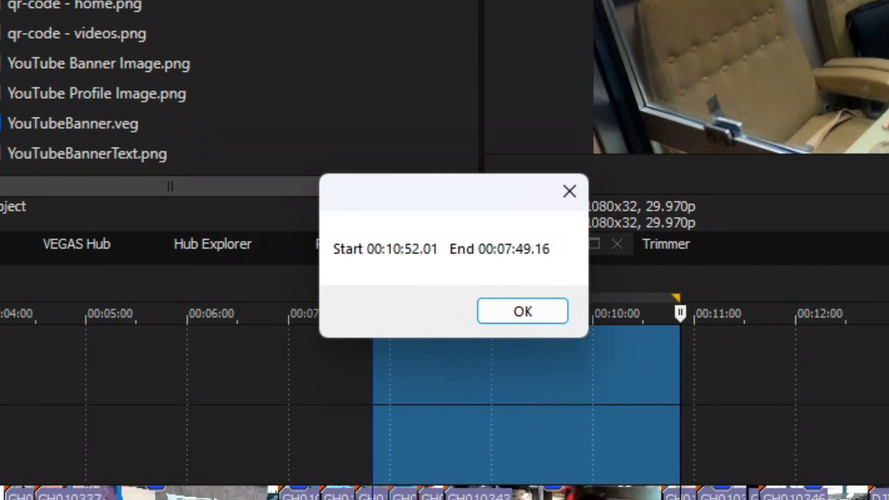
{"action": "key", "text": "Return"}
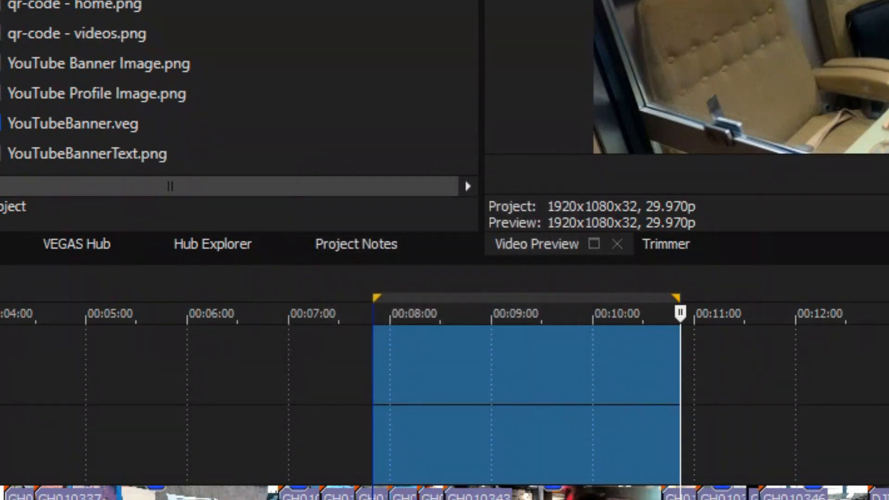
Step: Redraw the time selection backward from about 00:10:52 to about 00:07:46, run the test script and dismiss its message
{"action": "left_click_drag", "start_coordinate": [682, 371], "coordinate": [369, 370]}
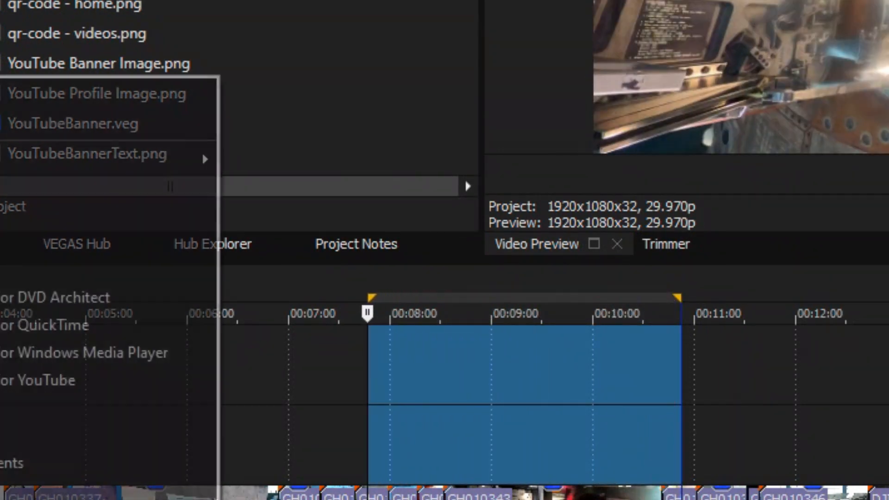
{"action": "left_click", "coordinate": [109, 93]}
{"action": "double_click", "coordinate": [28, 61]}
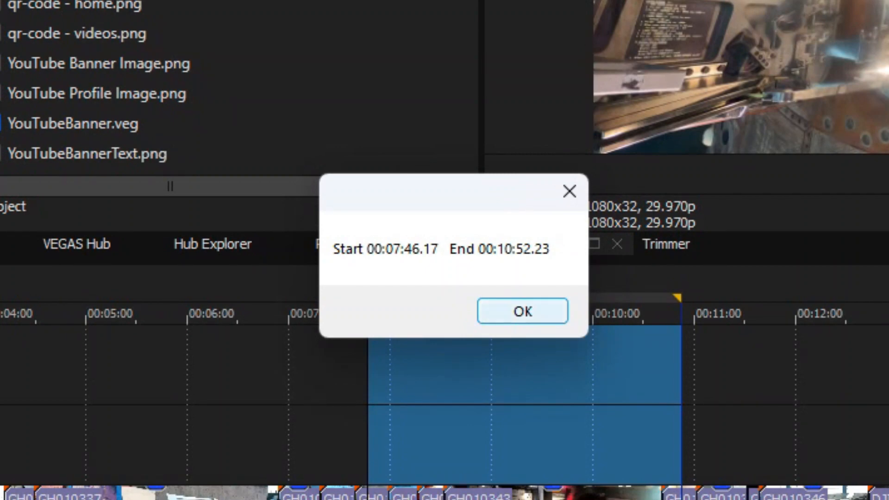
{"action": "left_click", "coordinate": [523, 312]}
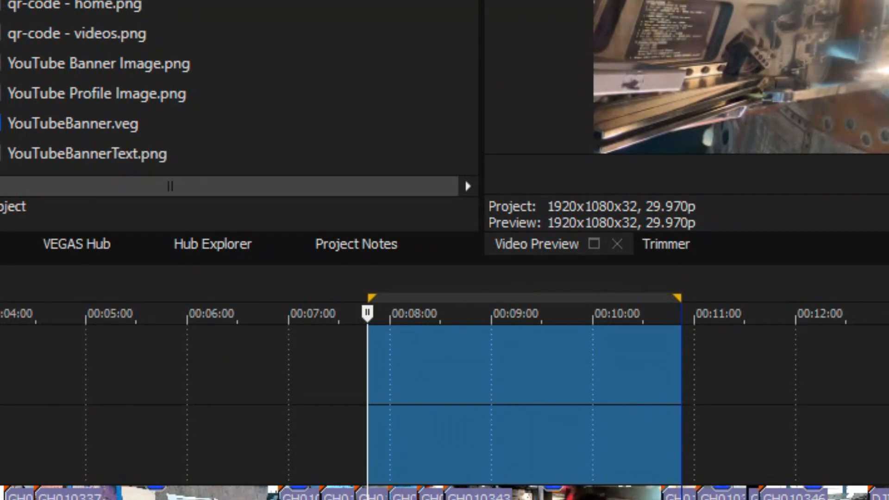
Step: Switch to the code editor, review the if block swapping SelStart and SelEnd through temp and the second MessageBox line, and save the script
{"action": "left_click_drag", "start_coordinate": [110, 311], "coordinate": [419, 311]}
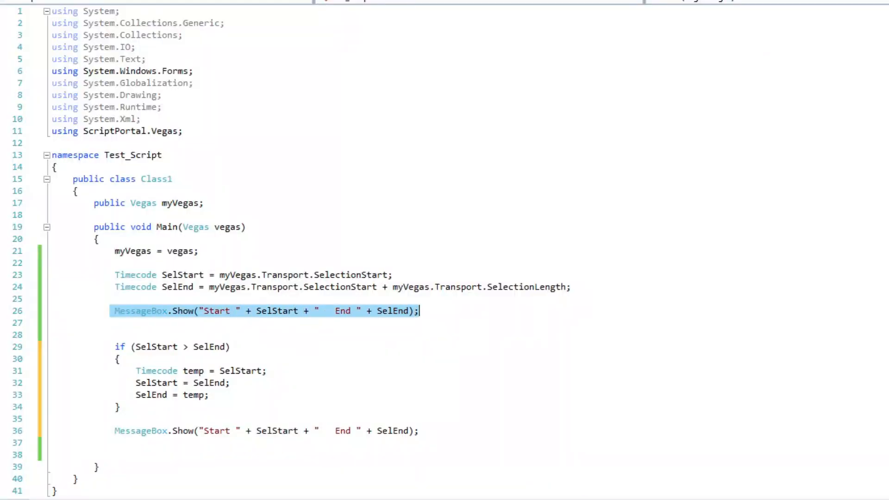
{"action": "left_click_drag", "start_coordinate": [115, 347], "coordinate": [231, 347]}
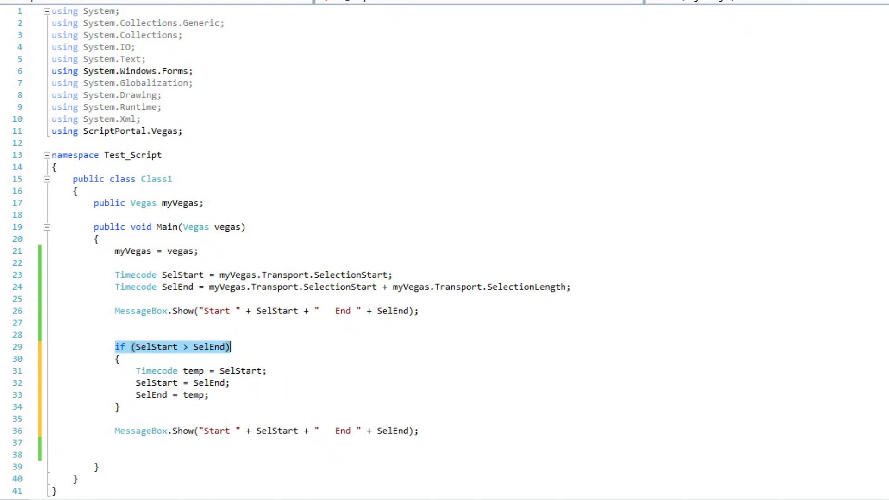
{"action": "double_click", "coordinate": [156, 371]}
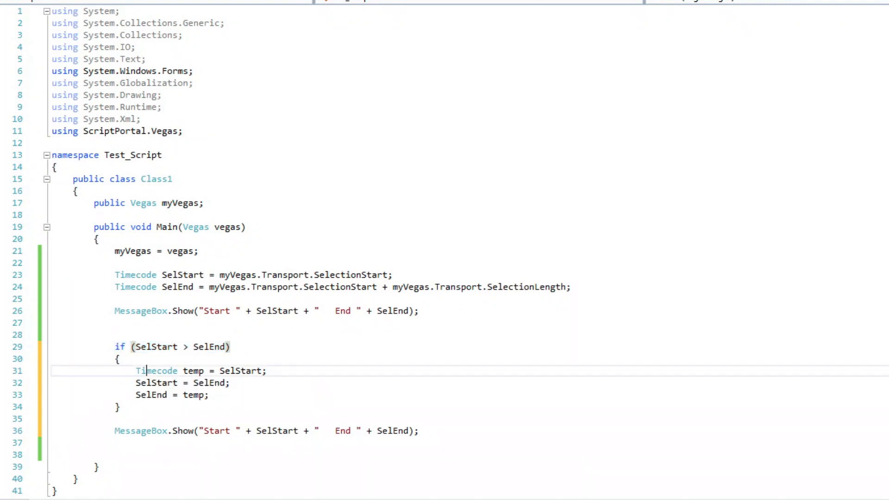
{"action": "double_click", "coordinate": [193, 371]}
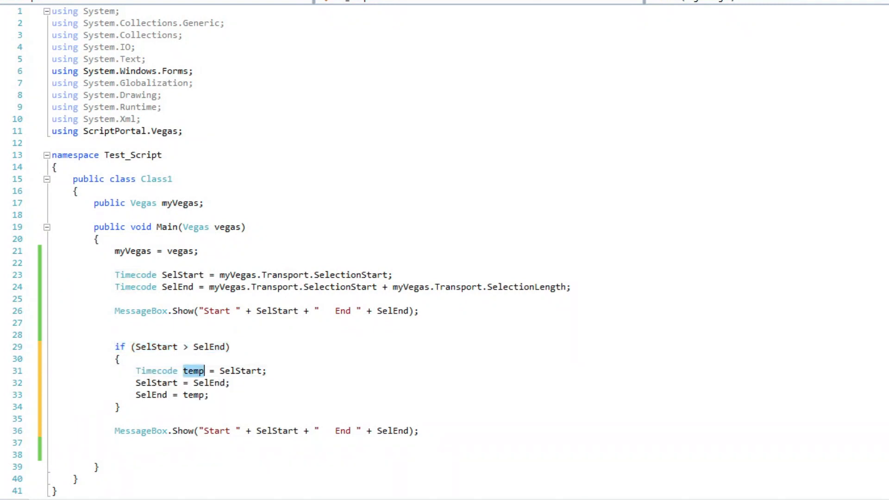
{"action": "double_click", "coordinate": [240, 371]}
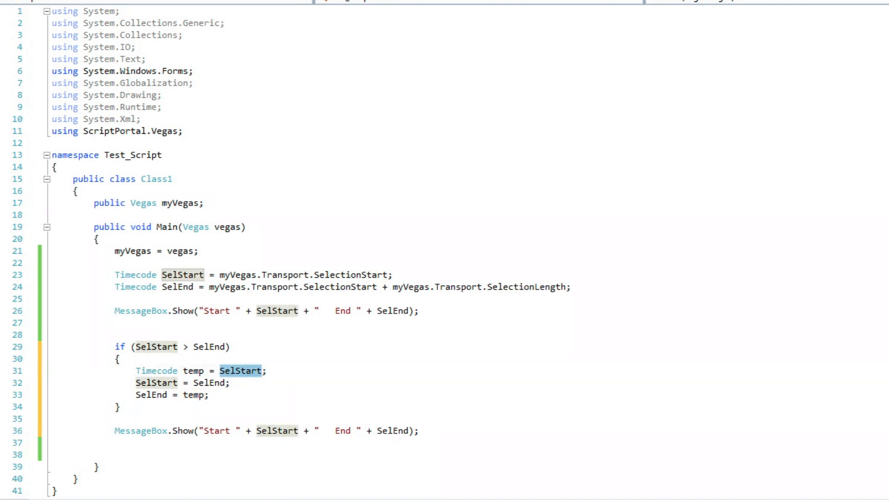
{"action": "double_click", "coordinate": [157, 383]}
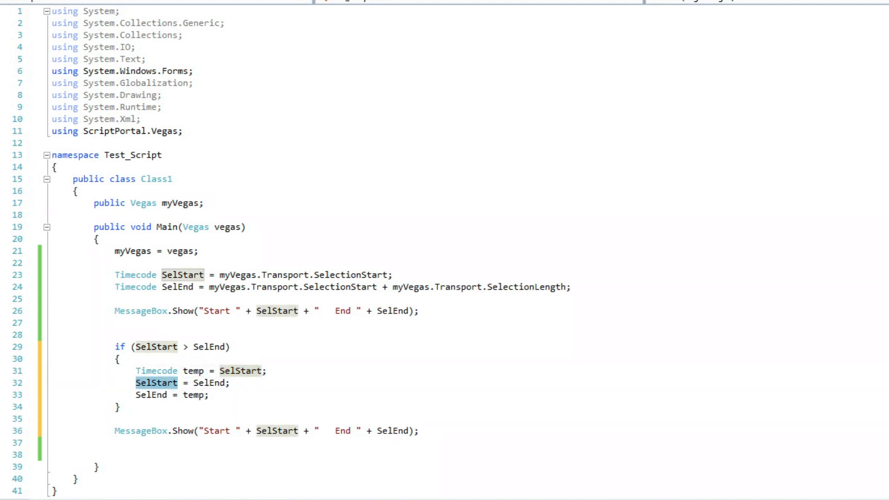
{"action": "double_click", "coordinate": [209, 383]}
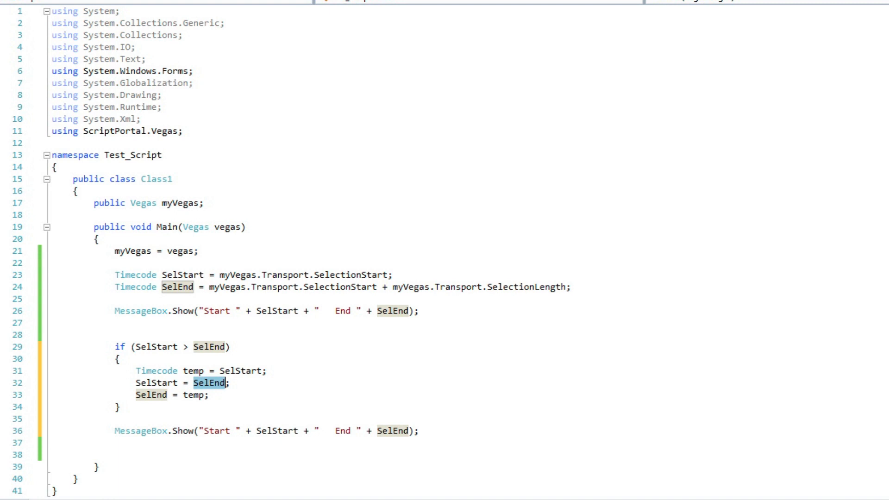
{"action": "double_click", "coordinate": [147, 395]}
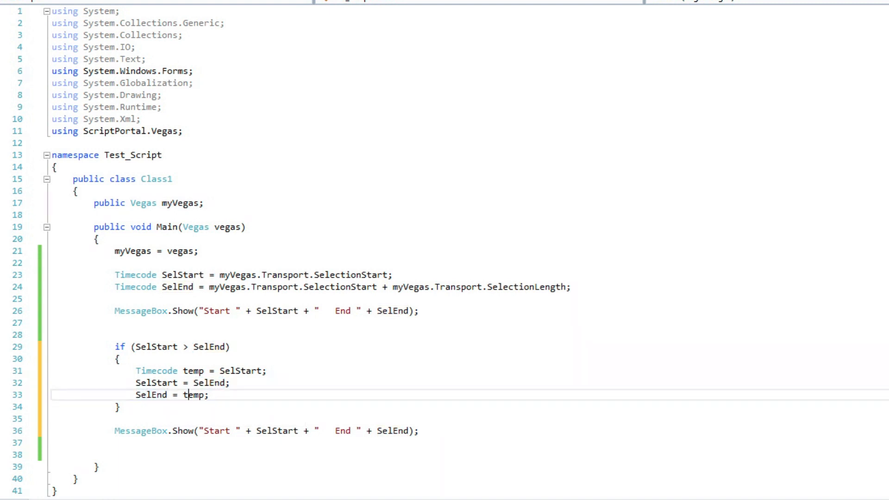
{"action": "double_click", "coordinate": [193, 395]}
{"action": "left_click_drag", "start_coordinate": [113, 430], "coordinate": [419, 431]}
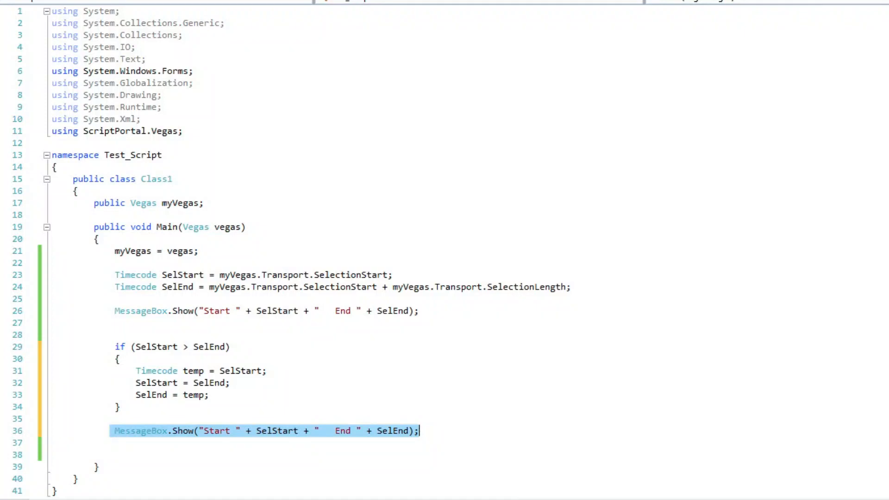
{"action": "key", "text": "ctrl+s"}
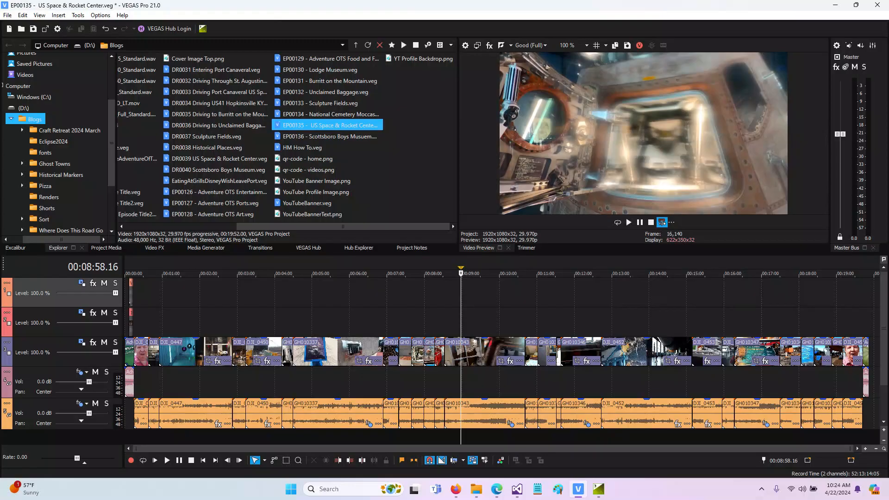
Step: Select forward from about 00:07:46 to about 00:10:51 on the timeline, run the updated script and dismiss both message boxes
{"action": "left_click_drag", "start_coordinate": [416, 305], "coordinate": [540, 306]}
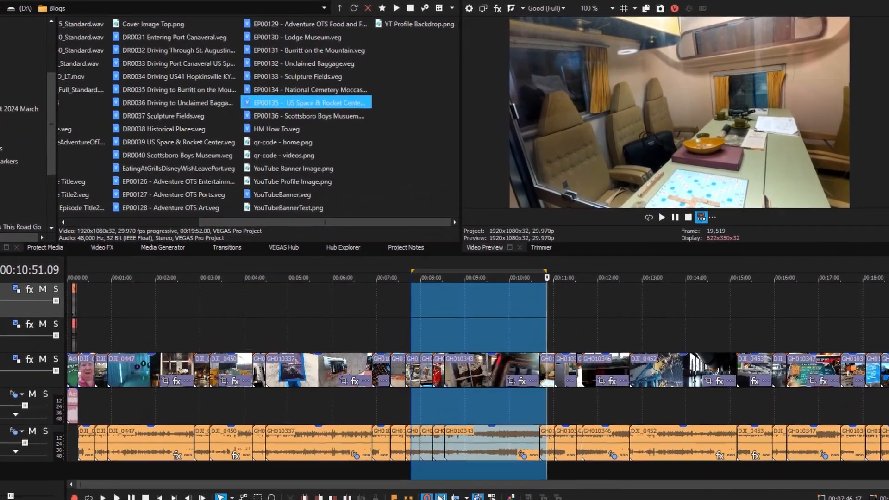
{"action": "left_click", "coordinate": [19, 0]}
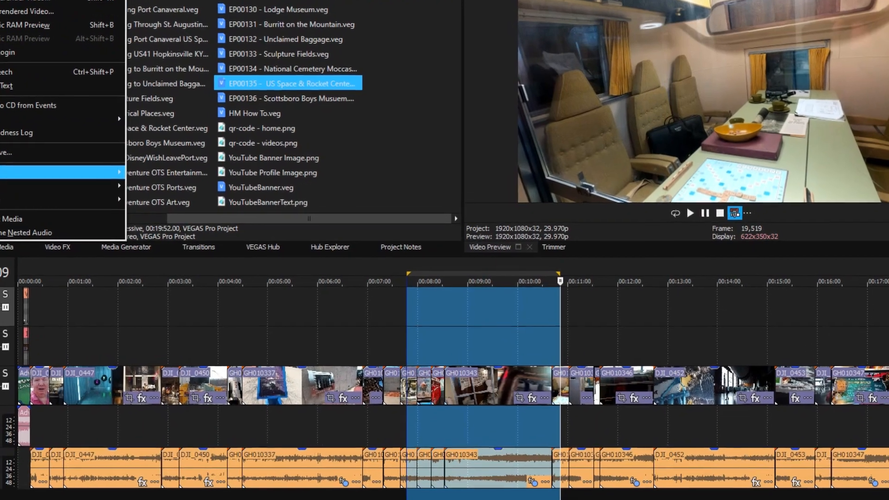
{"action": "mouse_move", "coordinate": [70, 181]}
{"action": "left_click", "coordinate": [190, 182]}
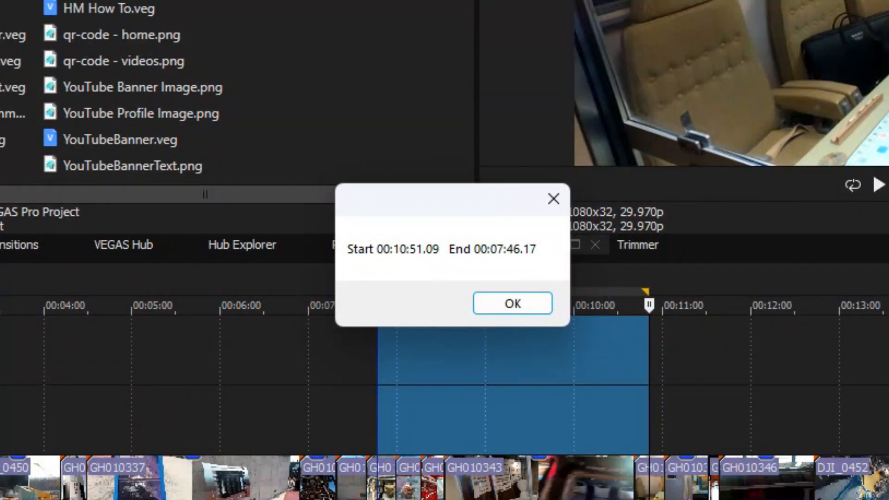
{"action": "left_click", "coordinate": [512, 303]}
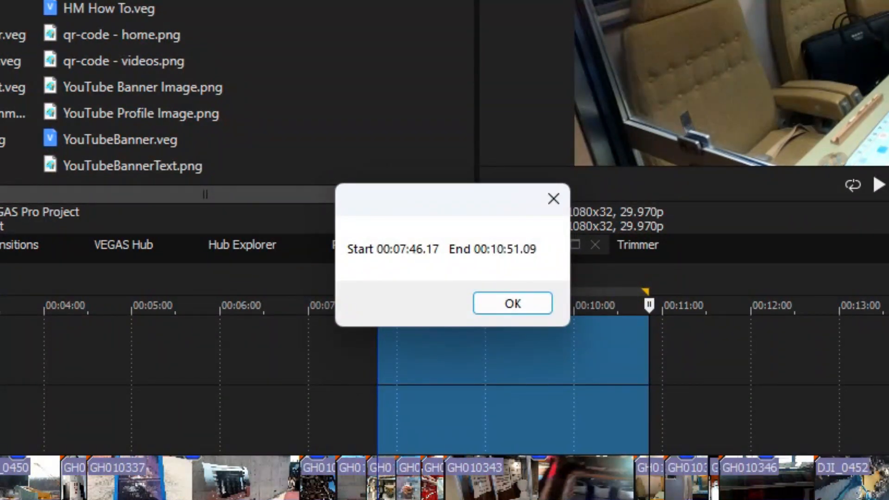
{"action": "left_click", "coordinate": [513, 303]}
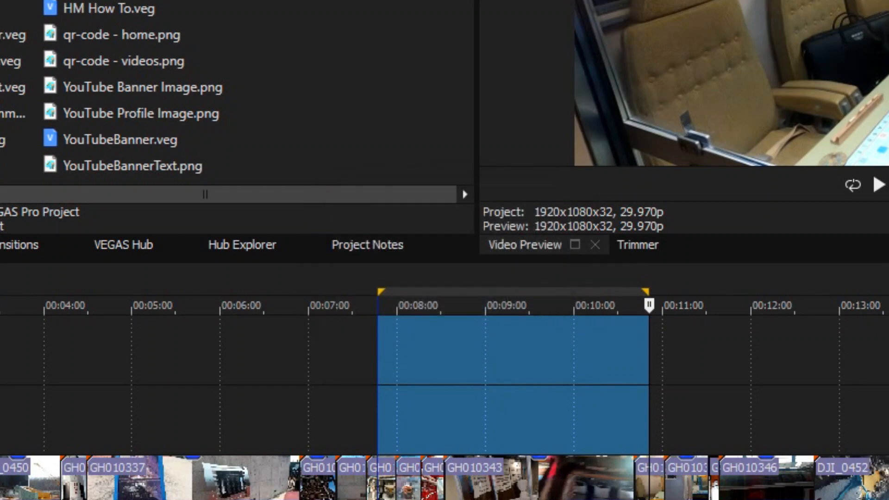
Step: Redraw the time selection backward from about 00:10:51 to about 00:07:47 on the timeline and run the updated script again
{"action": "left_click", "coordinate": [601, 352]}
{"action": "left_click_drag", "start_coordinate": [649, 447], "coordinate": [379, 447]}
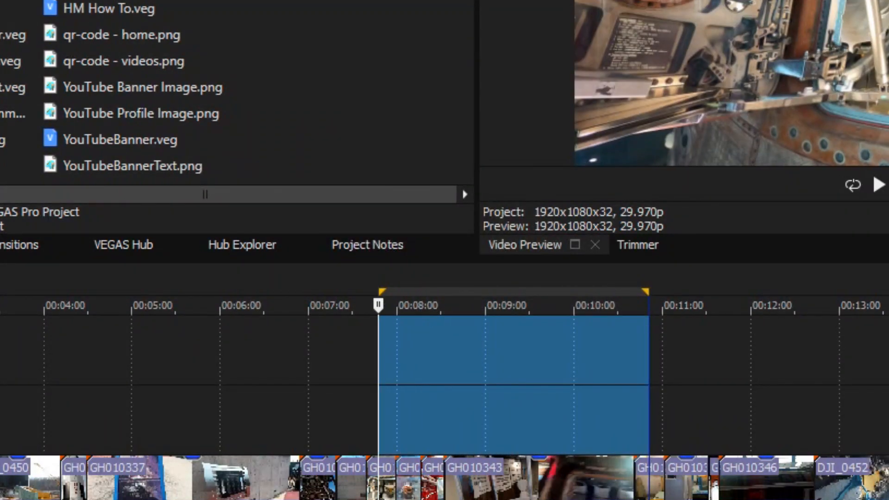
{"action": "left_click", "coordinate": [2, 112]}
{"action": "double_click", "coordinate": [3, 86]}
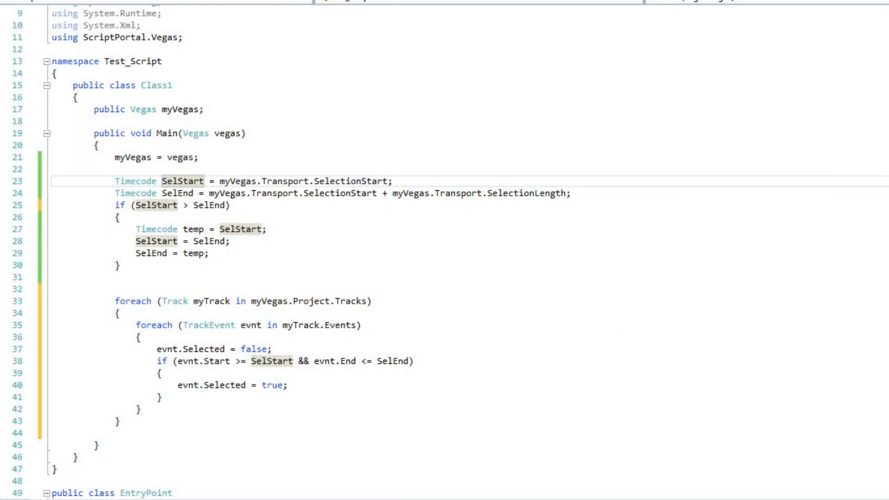
Step: In the code editor, review the swap block and the nested foreach loops selecting events between SelStart and SelEnd, and save the script
{"action": "left_click", "coordinate": [153, 229]}
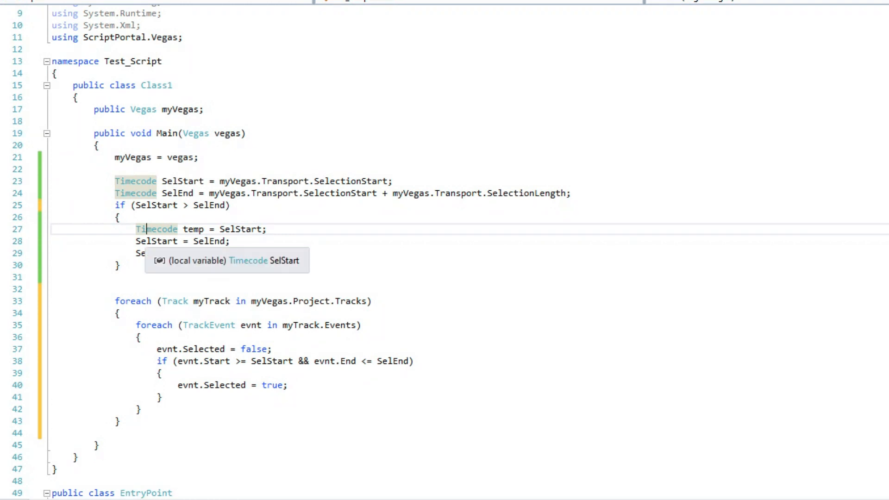
{"action": "left_click", "coordinate": [147, 253]}
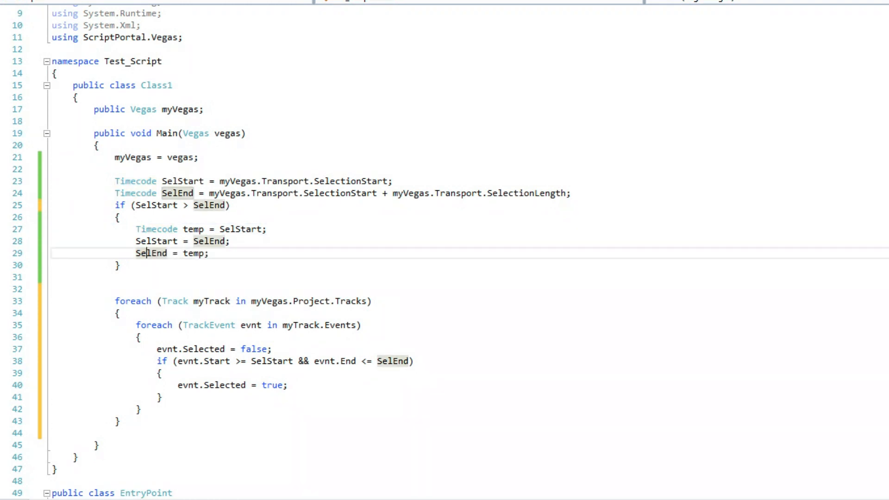
{"action": "left_click_drag", "start_coordinate": [115, 302], "coordinate": [373, 301]}
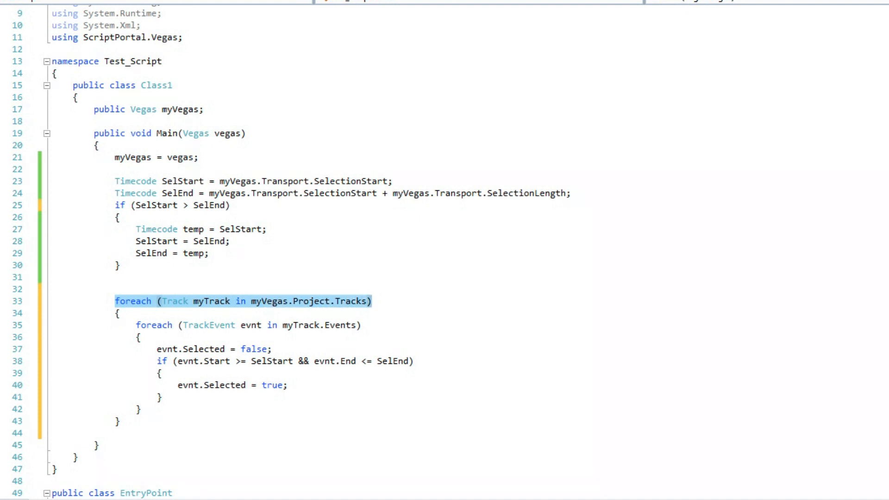
{"action": "left_click_drag", "start_coordinate": [136, 325], "coordinate": [361, 325]}
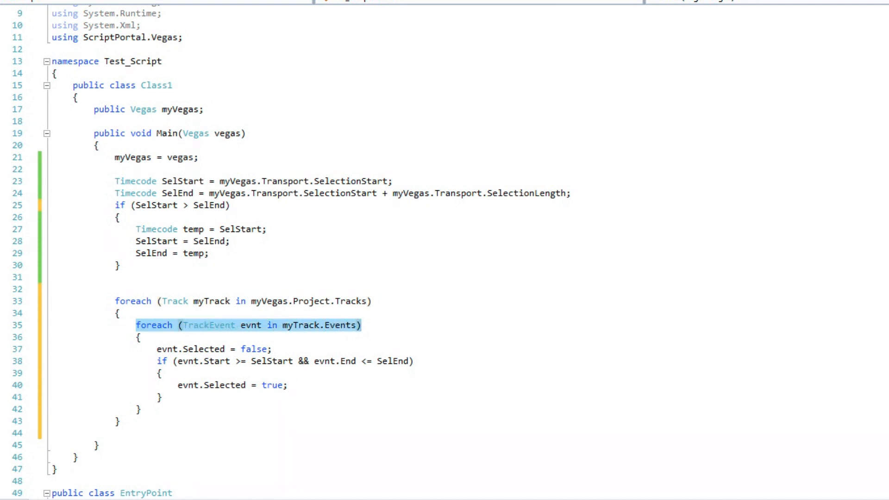
{"action": "left_click_drag", "start_coordinate": [152, 349], "coordinate": [273, 349]}
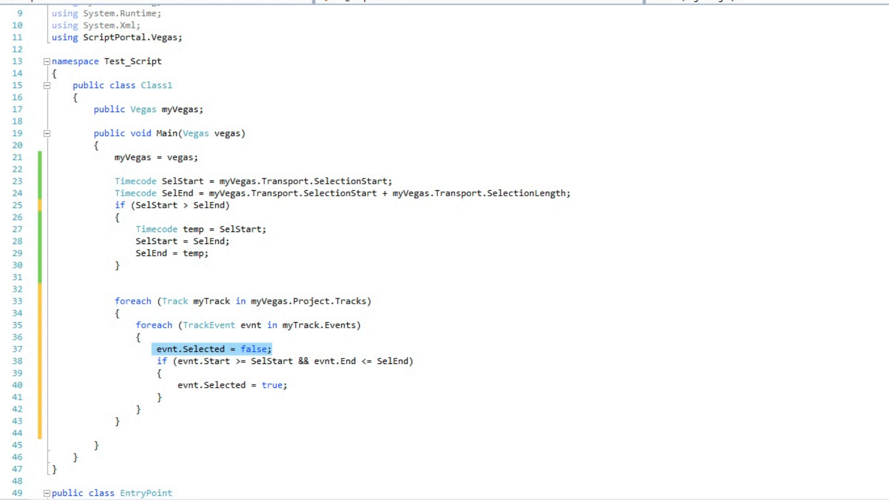
{"action": "left_click_drag", "start_coordinate": [157, 361], "coordinate": [414, 361]}
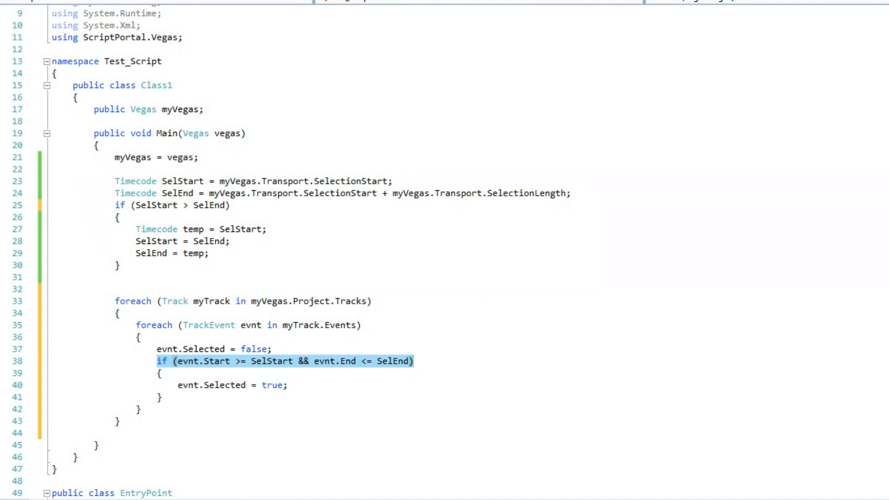
{"action": "left_click", "coordinate": [178, 386]}
{"action": "left_click_drag", "start_coordinate": [178, 385], "coordinate": [288, 386]}
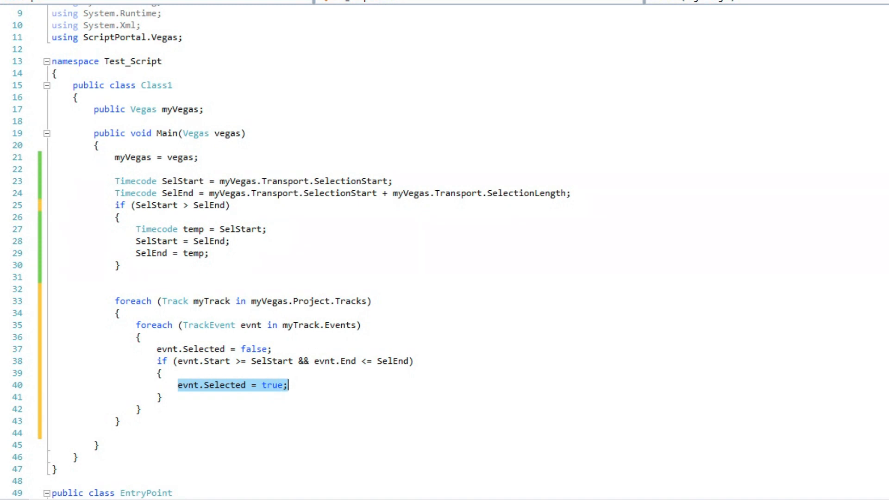
{"action": "left_click", "coordinate": [288, 385]}
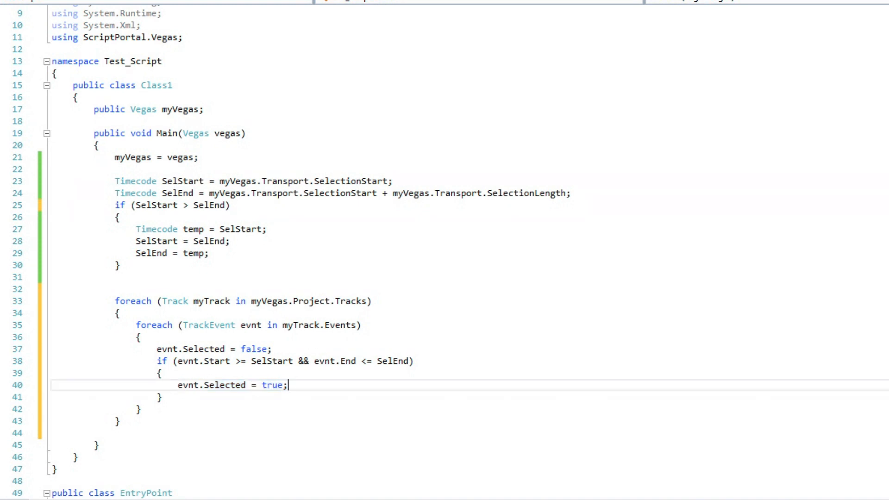
{"action": "key", "text": "ctrl+s"}
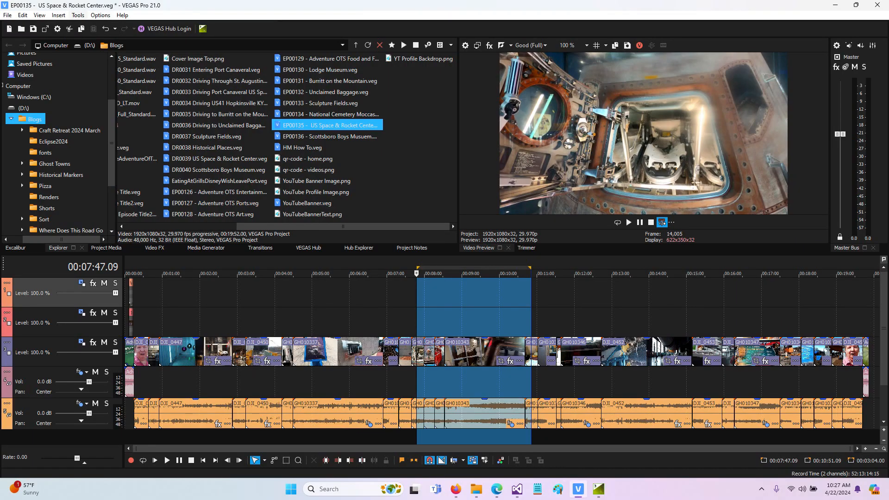
Step: Switch to VEGAS Pro and run the saved event-selecting script on the time selection from about 00:07:47 to about 00:10:51
{"action": "left_click", "coordinate": [77, 14]}
{"action": "mouse_move", "coordinate": [97, 192]}
{"action": "left_click", "coordinate": [232, 192]}
{"action": "double_click", "coordinate": [185, 181]}
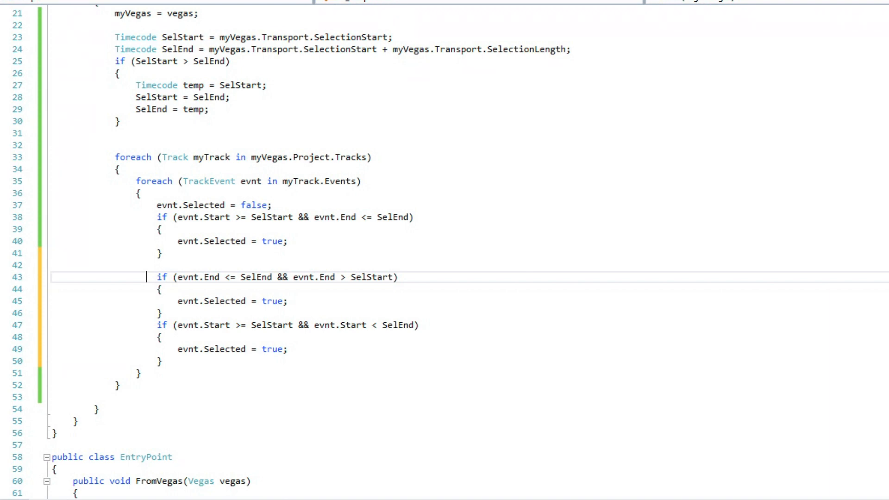
Step: In the code editor, examine the two added if blocks testing evnt.End and evnt.Start against SelStart and SelEnd for partly overlapping events
{"action": "left_click_drag", "start_coordinate": [157, 277], "coordinate": [273, 277]}
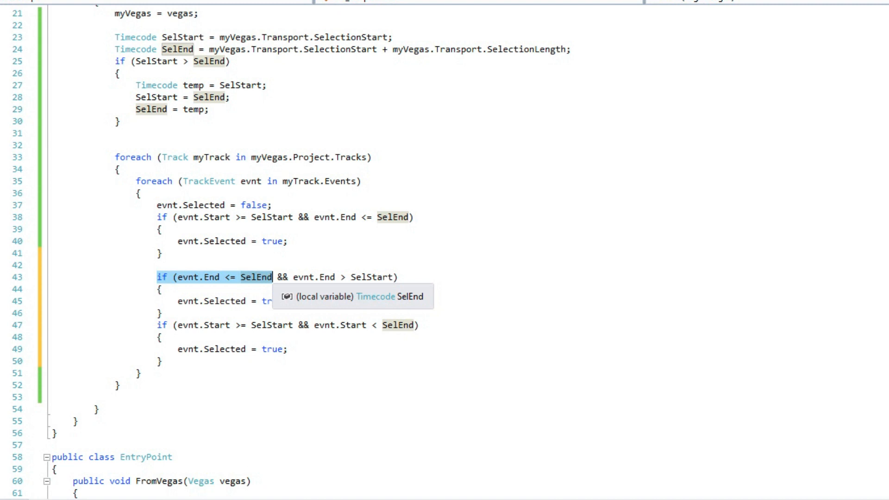
{"action": "left_click_drag", "start_coordinate": [278, 277], "coordinate": [393, 277]}
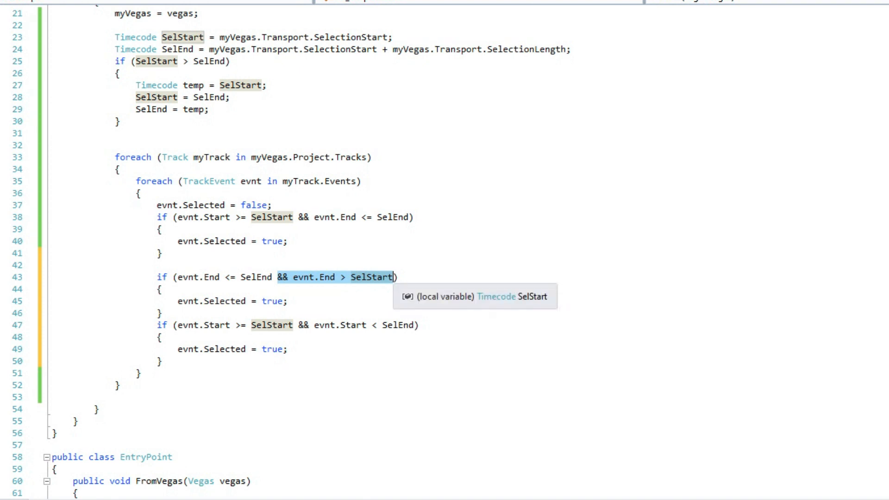
{"action": "left_click_drag", "start_coordinate": [172, 301], "coordinate": [287, 301]}
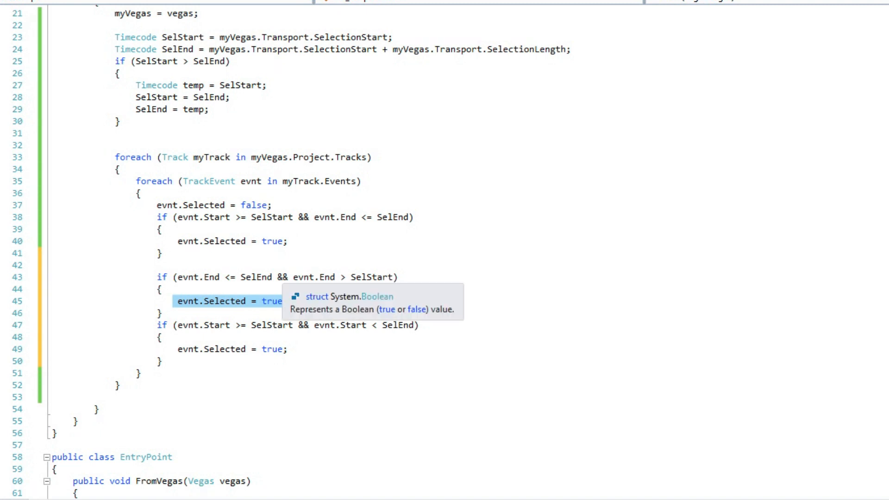
{"action": "left_click", "coordinate": [218, 301]}
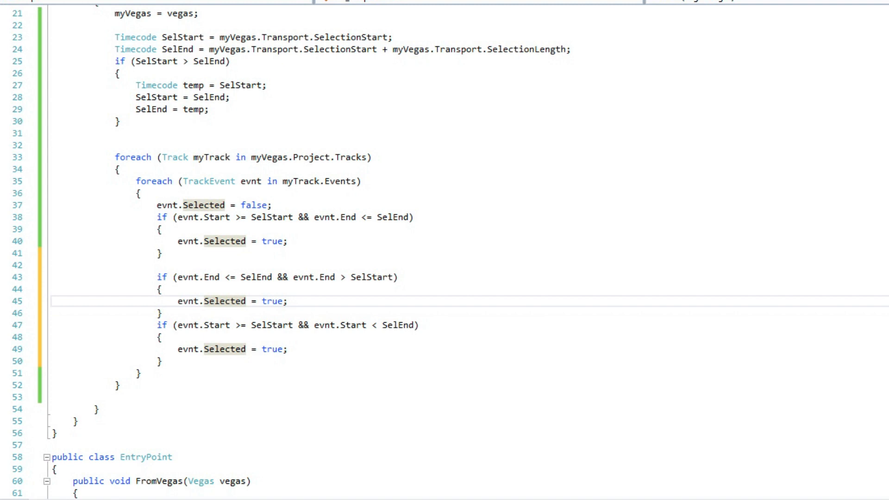
{"action": "left_click_drag", "start_coordinate": [157, 325], "coordinate": [299, 325]}
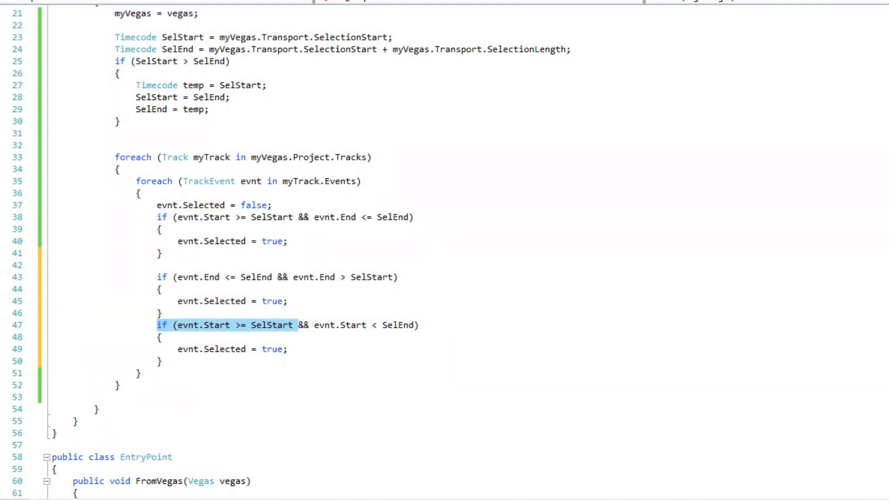
{"action": "left_click_drag", "start_coordinate": [299, 324], "coordinate": [419, 325]}
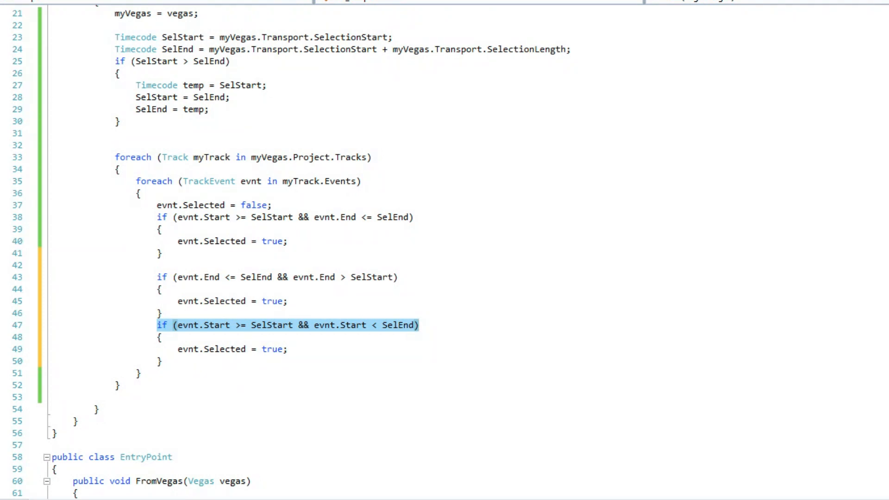
{"action": "left_click_drag", "start_coordinate": [179, 349], "coordinate": [288, 349]}
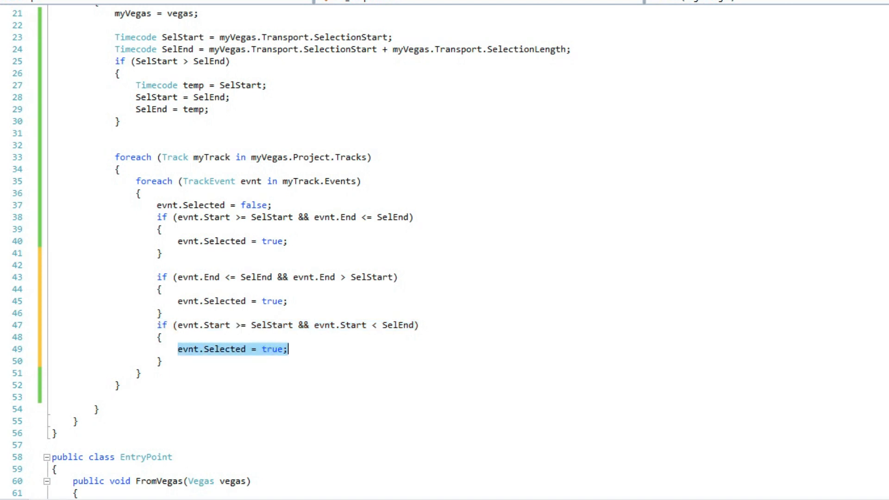
{"action": "left_click_drag", "start_coordinate": [162, 361], "coordinate": [53, 277]}
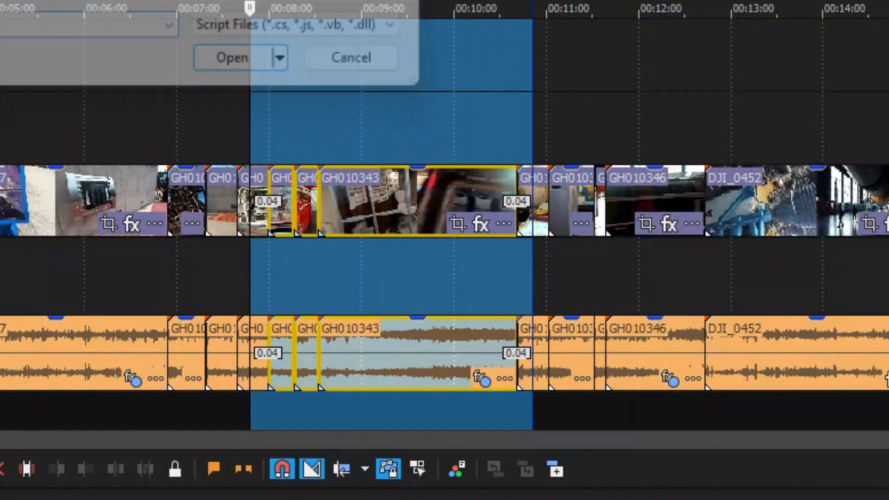
Step: Switch to VEGAS Pro and run the script with the added overlap conditions on the same time selection
{"action": "key", "text": "Return"}
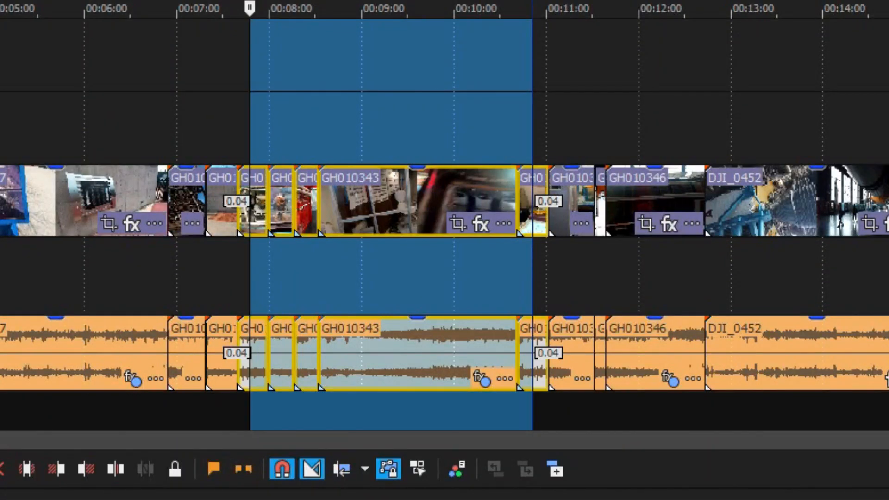